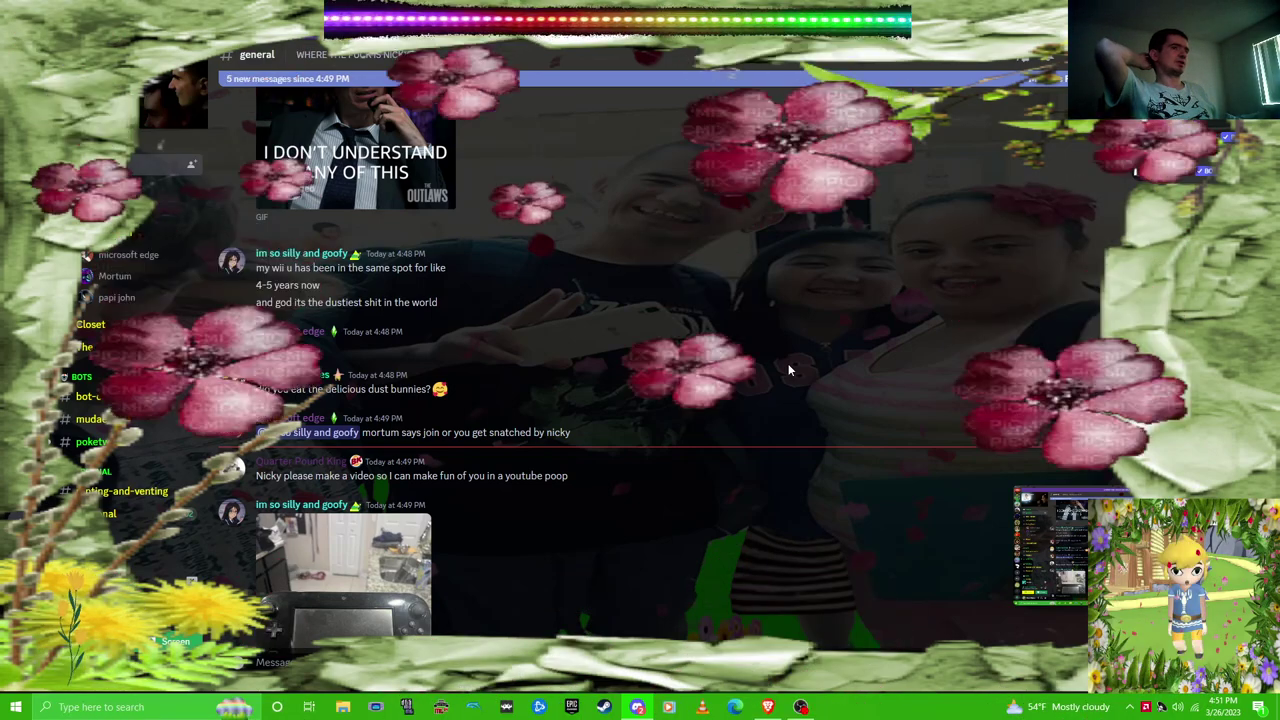
{"action": "scroll", "coordinate": [774, 378], "scroll_direction": "down", "scroll_amount": 3}
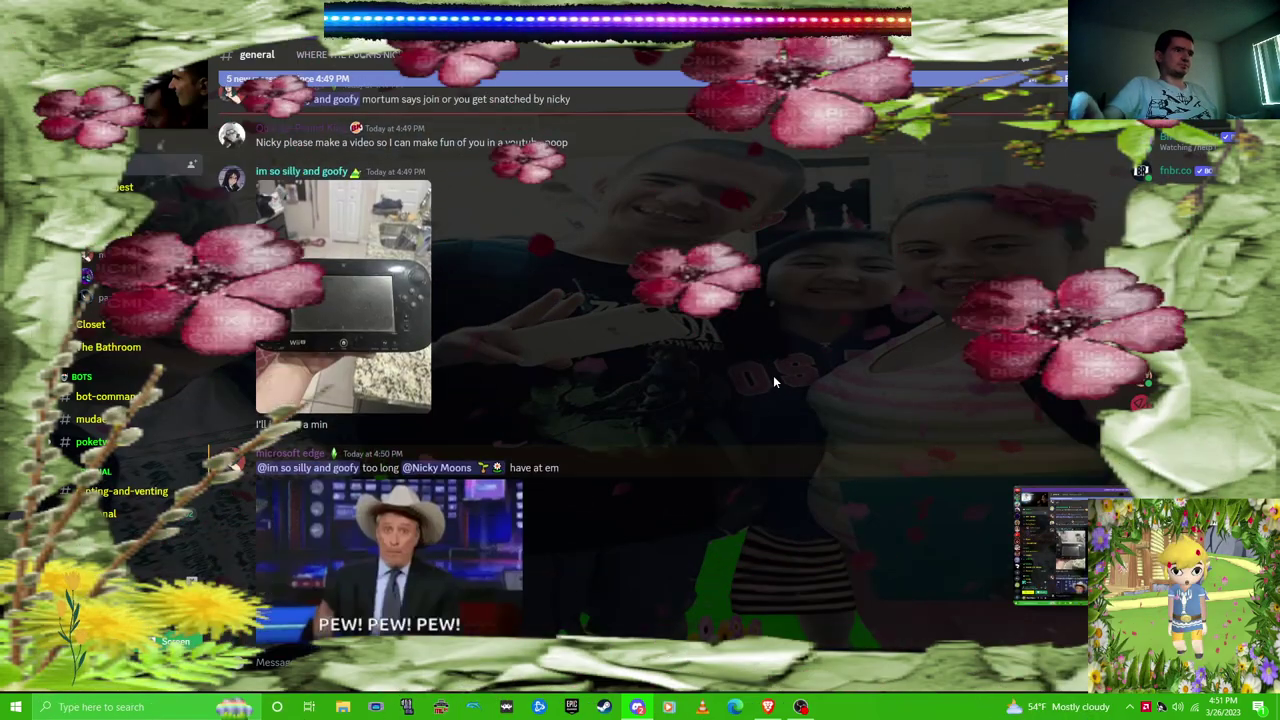
{"action": "scroll", "coordinate": [772, 375], "scroll_direction": "down", "scroll_amount": 2}
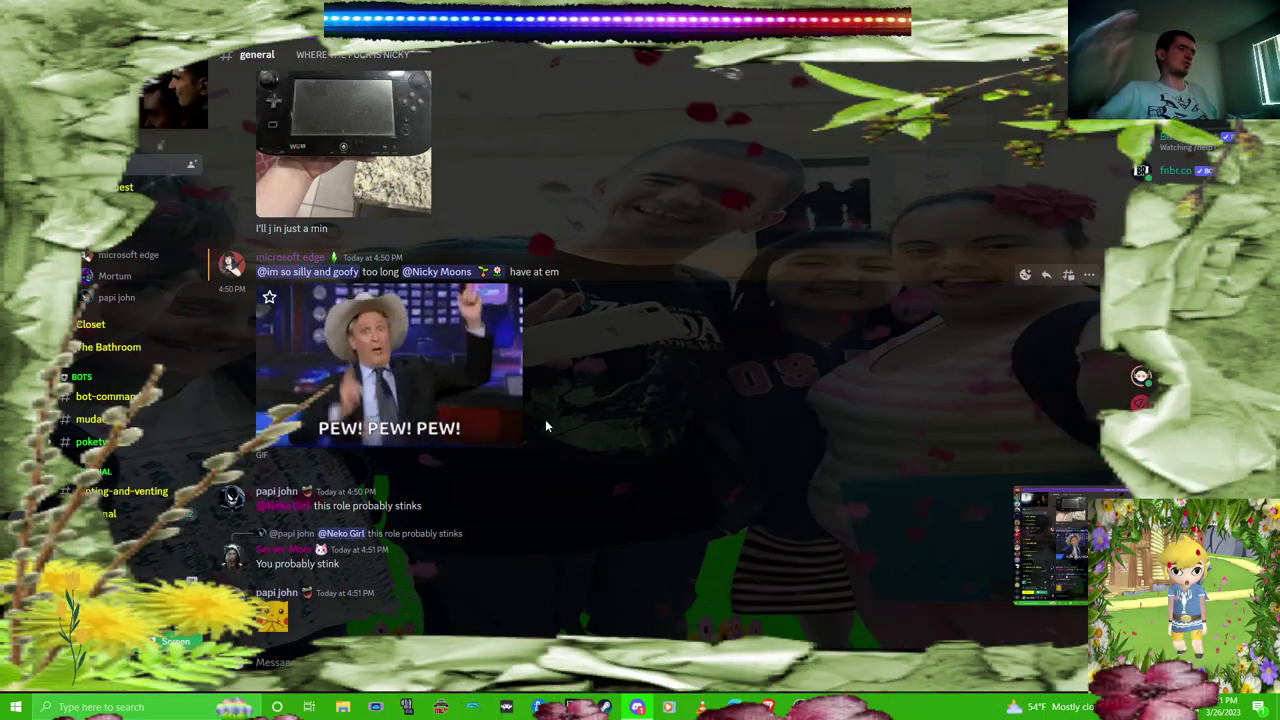
{"action": "scroll", "coordinate": [526, 476], "scroll_direction": "up", "scroll_amount": 2}
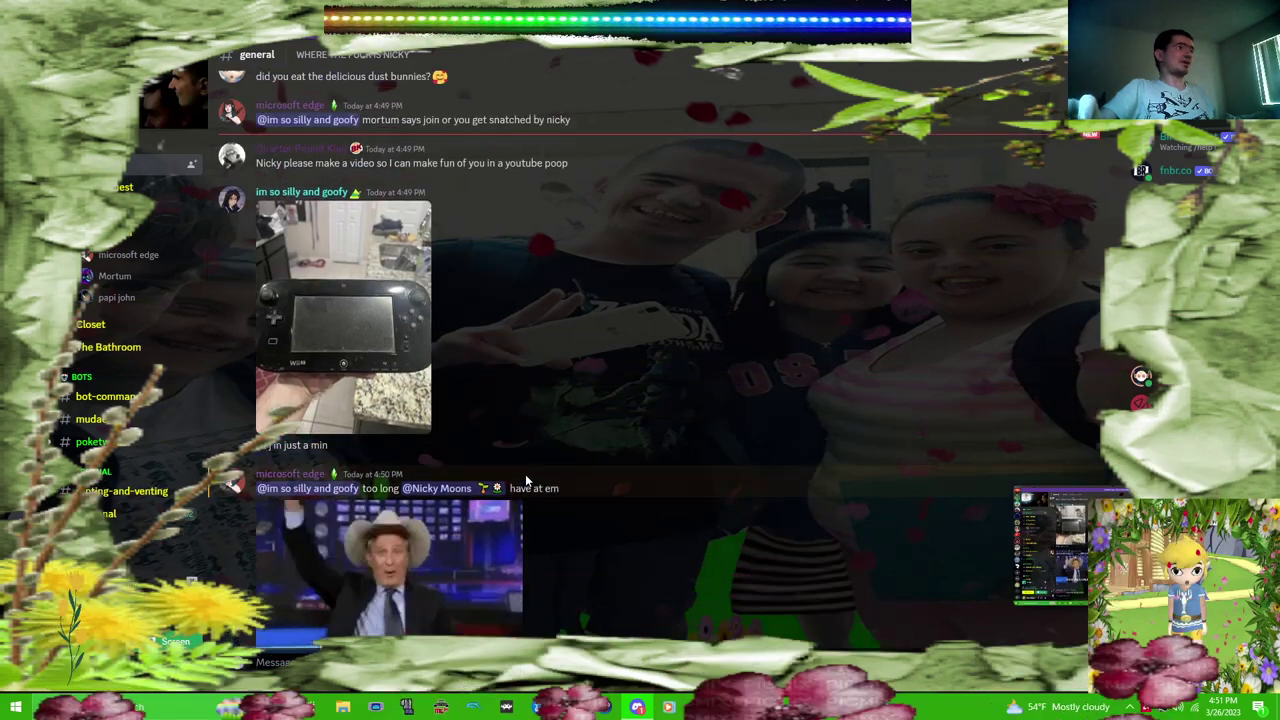
{"action": "scroll", "coordinate": [525, 480], "scroll_direction": "up", "scroll_amount": 2}
{"action": "scroll", "coordinate": [520, 485], "scroll_direction": "up", "scroll_amount": 1}
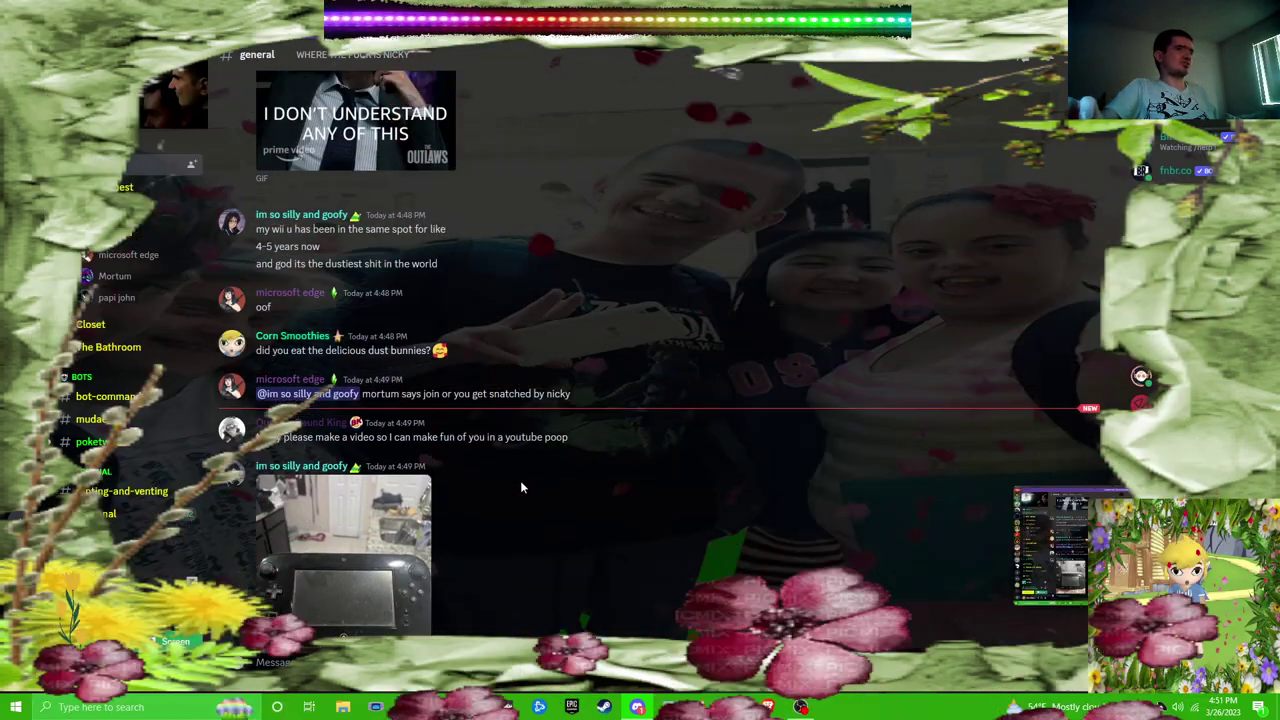
{"action": "scroll", "coordinate": [520, 487], "scroll_direction": "up", "scroll_amount": 1}
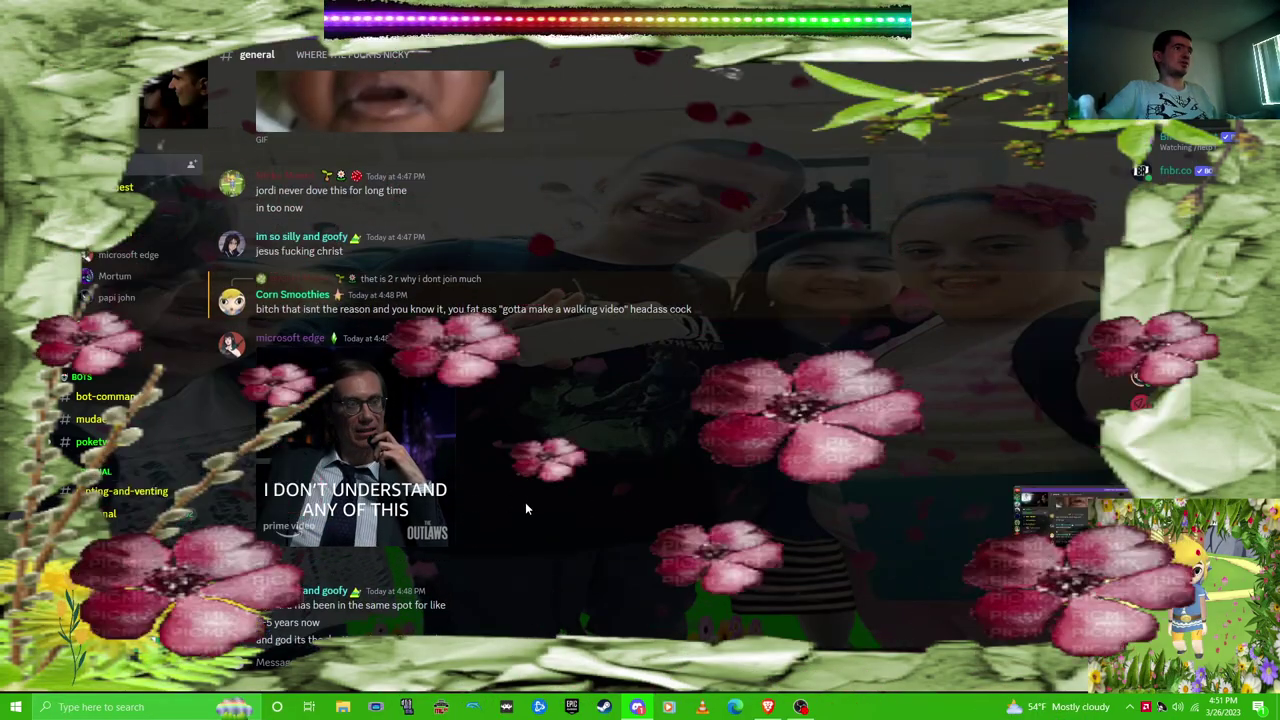
{"action": "scroll", "coordinate": [527, 504], "scroll_direction": "up", "scroll_amount": 1}
{"action": "scroll", "coordinate": [528, 504], "scroll_direction": "up", "scroll_amount": 1}
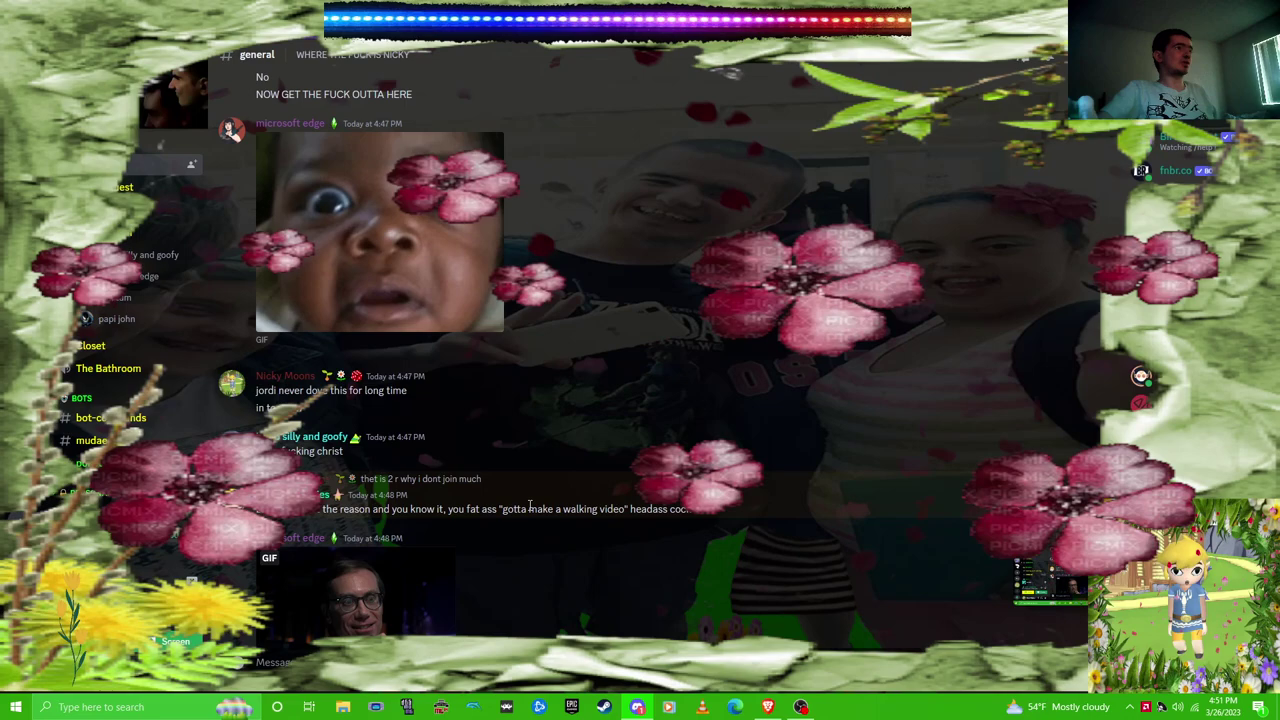
{"action": "scroll", "coordinate": [608, 445], "scroll_direction": "down", "scroll_amount": 1}
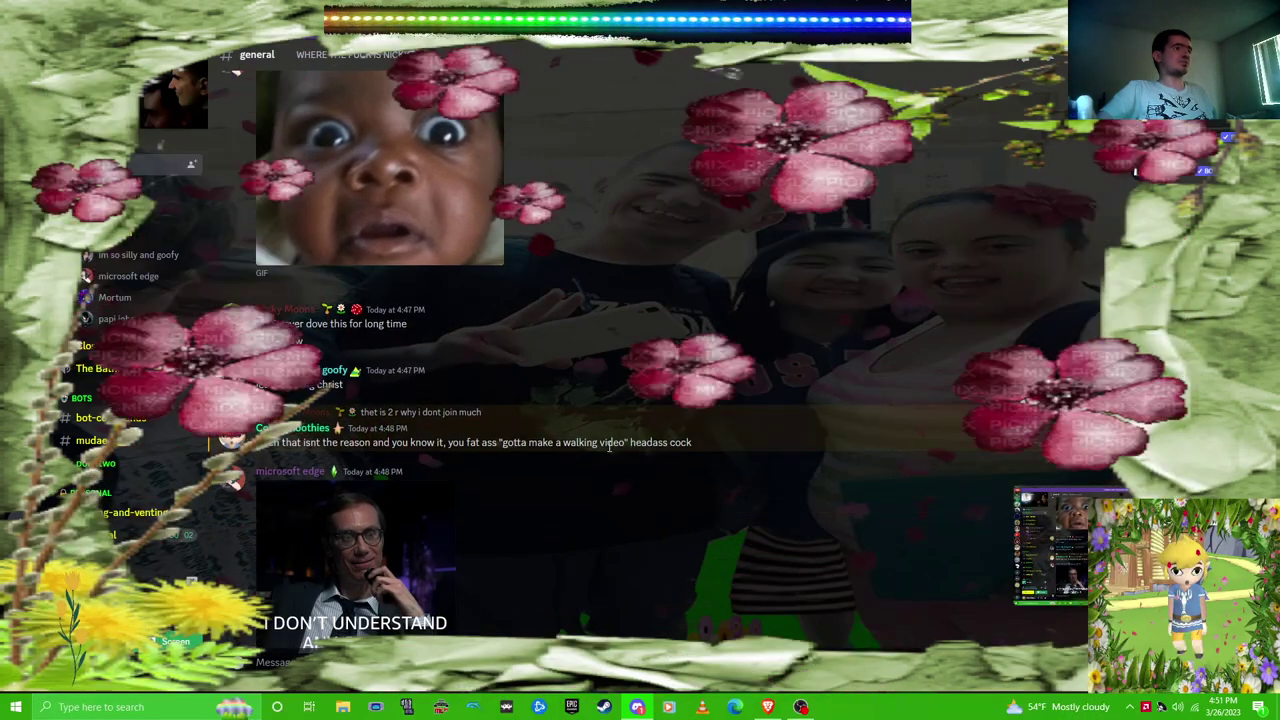
Open a member's profile card from their avatar in the #general history
{"action": "left_click", "coordinate": [238, 437]}
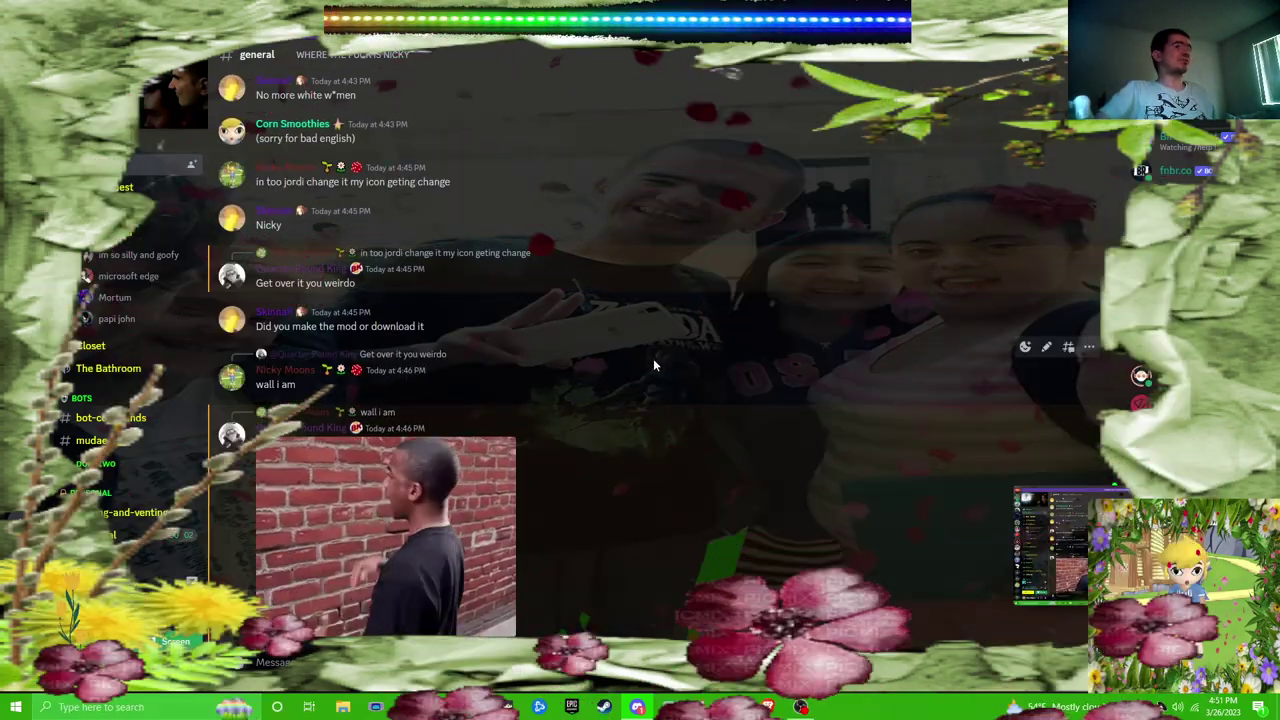
{"action": "scroll", "coordinate": [655, 360], "scroll_direction": "up", "scroll_amount": 2}
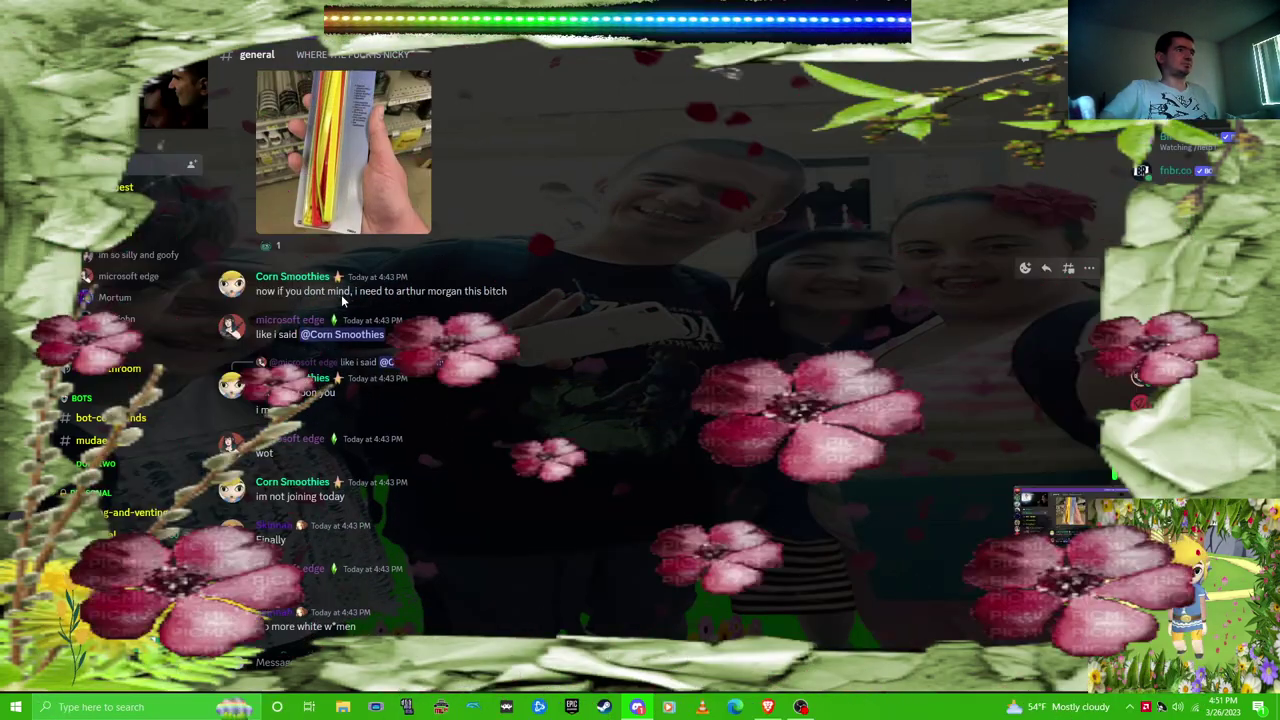
{"action": "scroll", "coordinate": [343, 300], "scroll_direction": "down", "scroll_amount": 1}
{"action": "scroll", "coordinate": [459, 337], "scroll_direction": "up", "scroll_amount": 2}
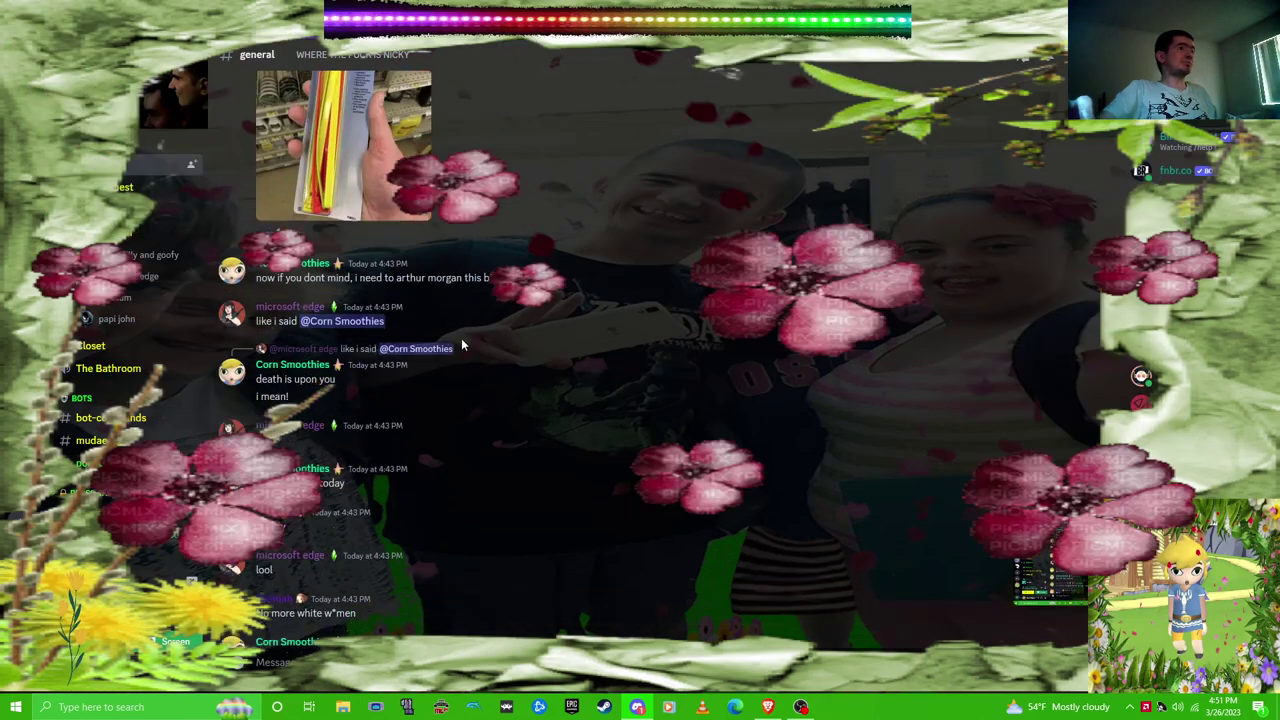
{"action": "scroll", "coordinate": [461, 338], "scroll_direction": "up", "scroll_amount": 2}
{"action": "scroll", "coordinate": [462, 338], "scroll_direction": "up", "scroll_amount": 3}
{"action": "scroll", "coordinate": [463, 339], "scroll_direction": "up", "scroll_amount": 2}
{"action": "scroll", "coordinate": [465, 345], "scroll_direction": "up", "scroll_amount": 2}
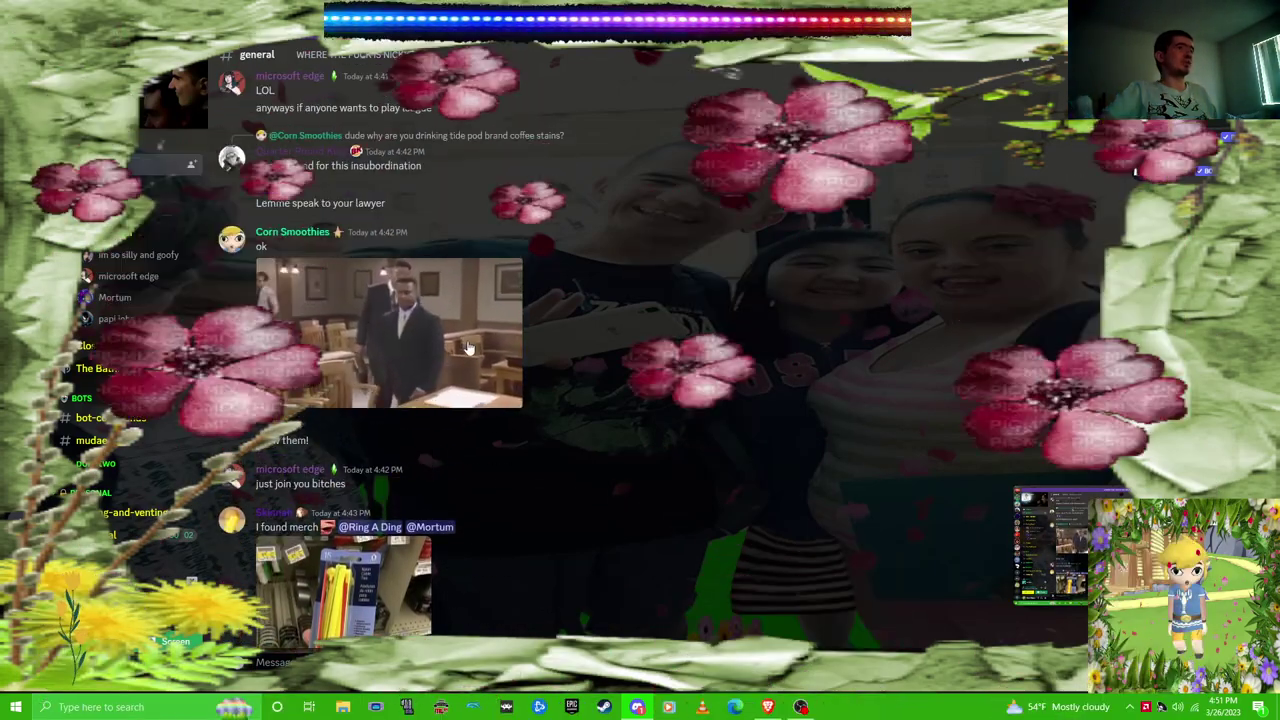
{"action": "scroll", "coordinate": [467, 346], "scroll_direction": "up", "scroll_amount": 2}
{"action": "scroll", "coordinate": [470, 346], "scroll_direction": "up", "scroll_amount": 1}
{"action": "scroll", "coordinate": [472, 347], "scroll_direction": "up", "scroll_amount": 1}
{"action": "scroll", "coordinate": [472, 347], "scroll_direction": "up", "scroll_amount": 1}
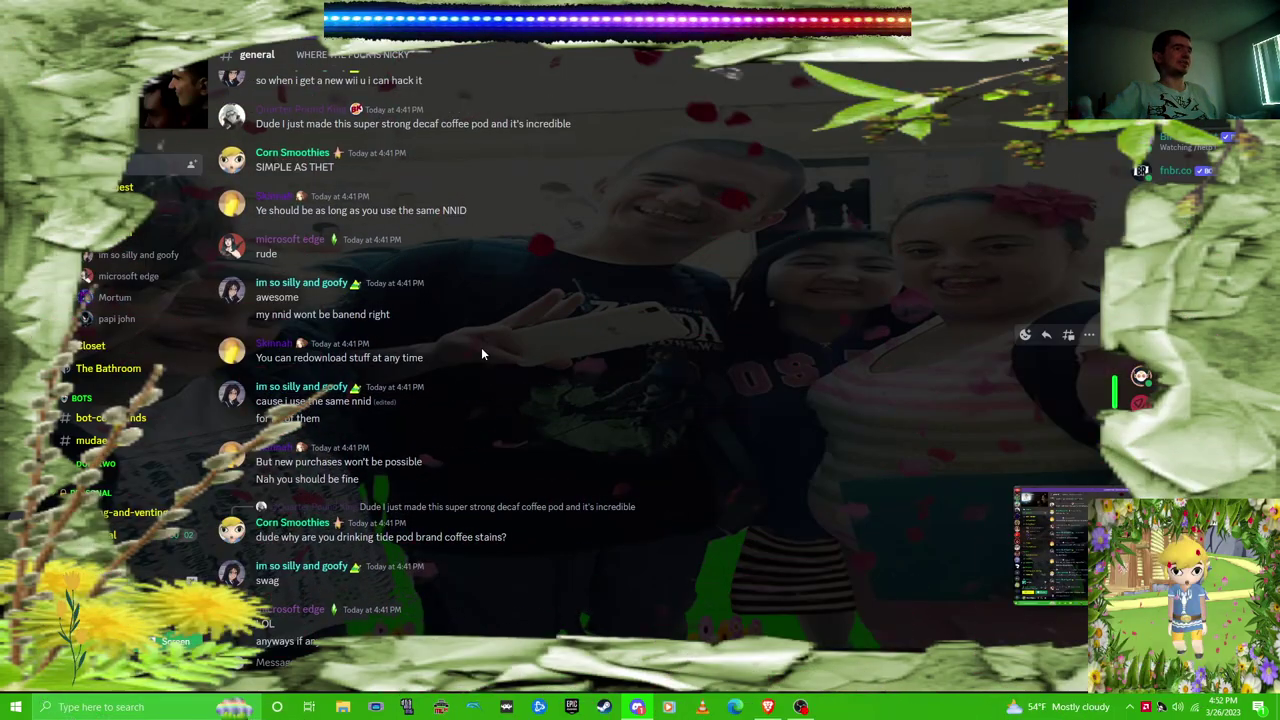
{"action": "scroll", "coordinate": [481, 349], "scroll_direction": "up", "scroll_amount": 1}
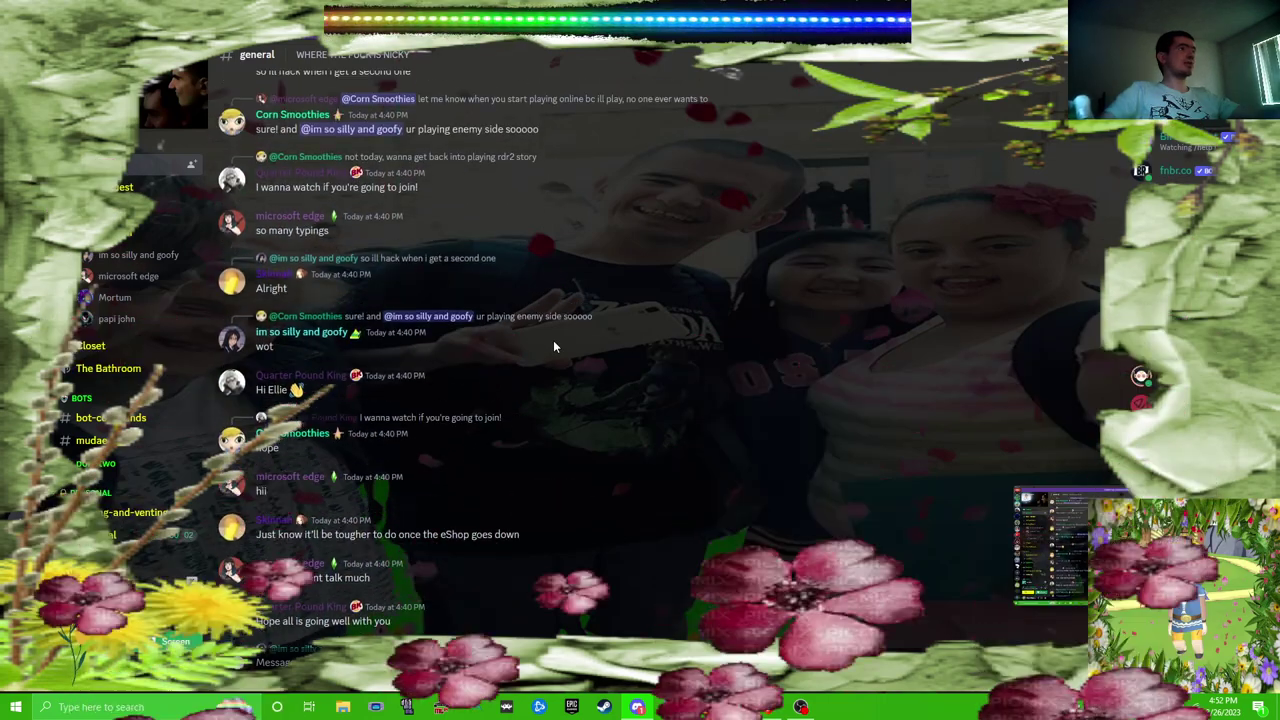
{"action": "scroll", "coordinate": [554, 345], "scroll_direction": "up", "scroll_amount": 2}
{"action": "scroll", "coordinate": [554, 345], "scroll_direction": "up", "scroll_amount": 2}
{"action": "scroll", "coordinate": [554, 345], "scroll_direction": "up", "scroll_amount": 1}
{"action": "scroll", "coordinate": [554, 345], "scroll_direction": "up", "scroll_amount": 1}
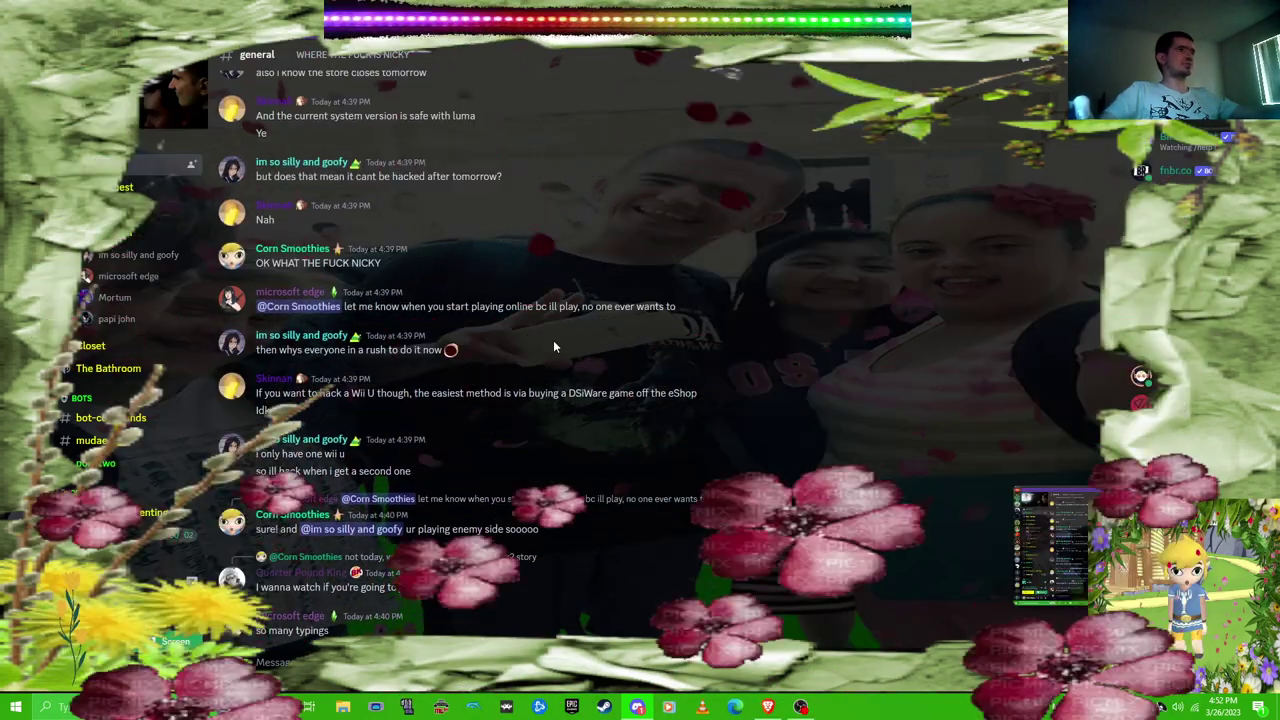
{"action": "scroll", "coordinate": [553, 342], "scroll_direction": "up", "scroll_amount": 1}
{"action": "scroll", "coordinate": [555, 348], "scroll_direction": "up", "scroll_amount": 1}
{"action": "scroll", "coordinate": [556, 349], "scroll_direction": "up", "scroll_amount": 1}
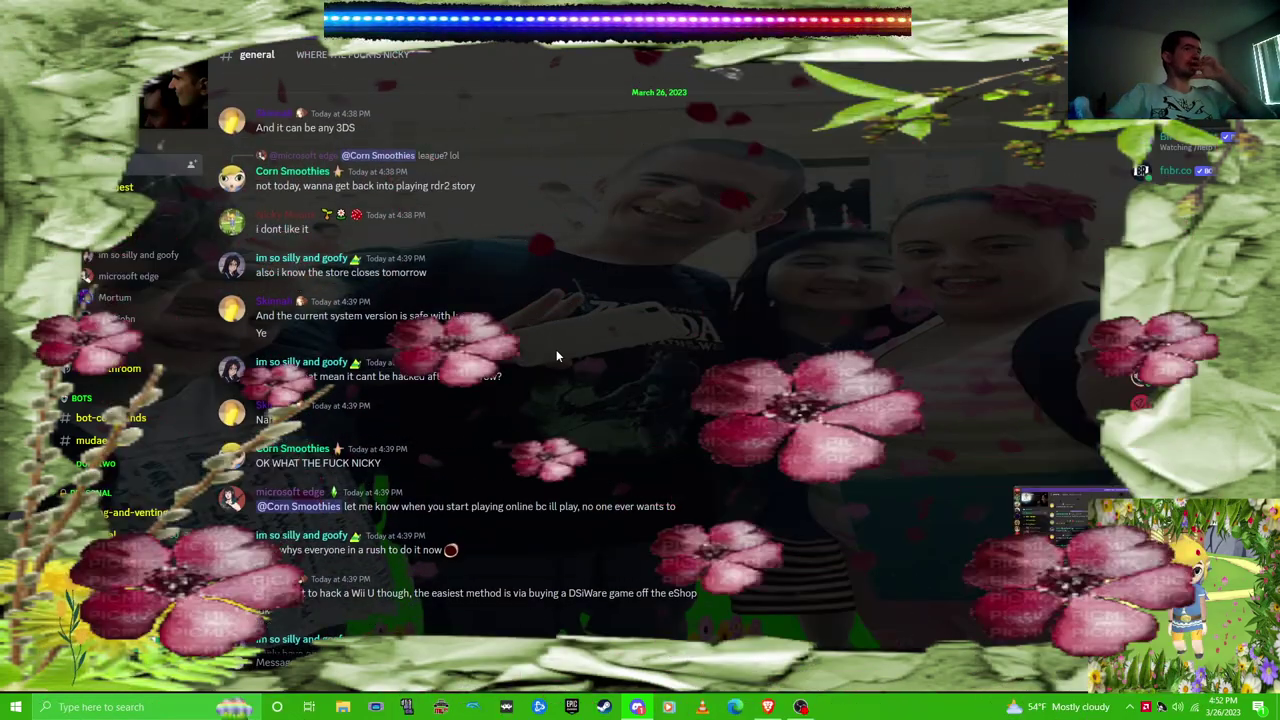
{"action": "scroll", "coordinate": [557, 356], "scroll_direction": "up", "scroll_amount": 1}
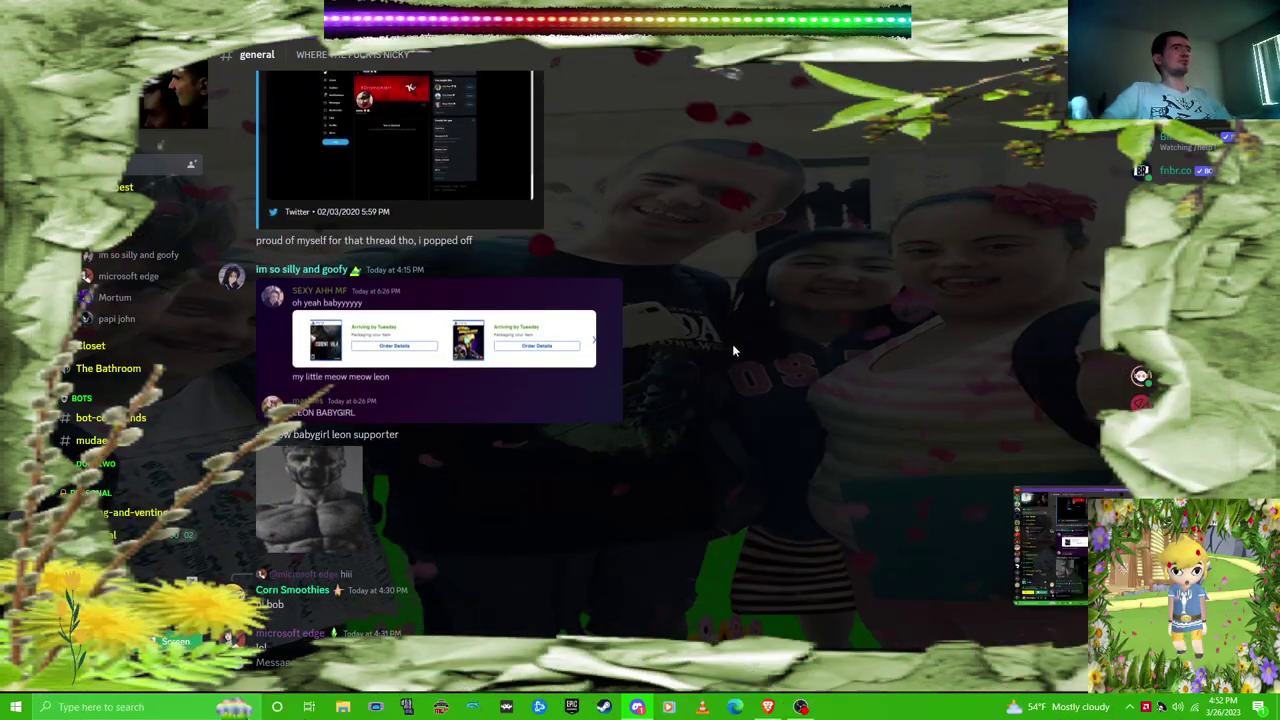
{"action": "scroll", "coordinate": [733, 350], "scroll_direction": "up", "scroll_amount": 1}
{"action": "scroll", "coordinate": [733, 350], "scroll_direction": "up", "scroll_amount": 1}
{"action": "scroll", "coordinate": [733, 350], "scroll_direction": "up", "scroll_amount": 1}
{"action": "scroll", "coordinate": [733, 350], "scroll_direction": "up", "scroll_amount": 1}
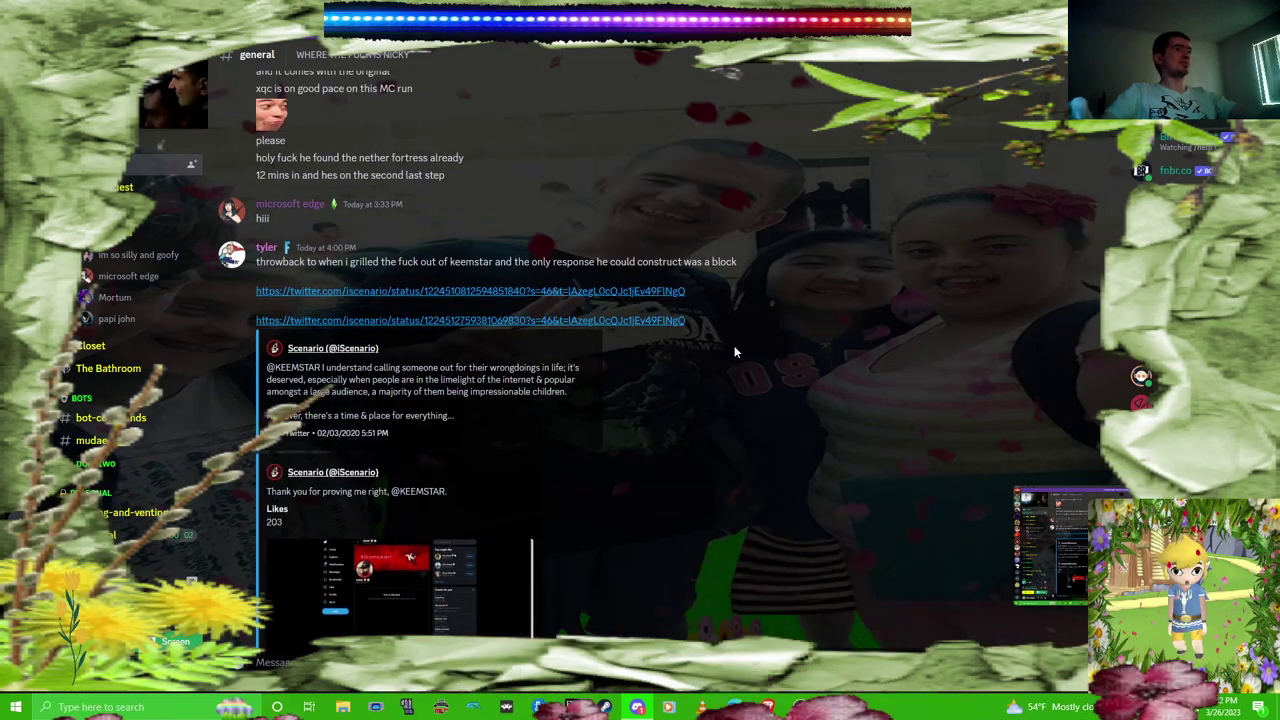
{"action": "scroll", "coordinate": [733, 350], "scroll_direction": "up", "scroll_amount": 1}
{"action": "scroll", "coordinate": [721, 352], "scroll_direction": "up", "scroll_amount": 1}
{"action": "scroll", "coordinate": [715, 355], "scroll_direction": "up", "scroll_amount": 1}
{"action": "scroll", "coordinate": [714, 354], "scroll_direction": "up", "scroll_amount": 1}
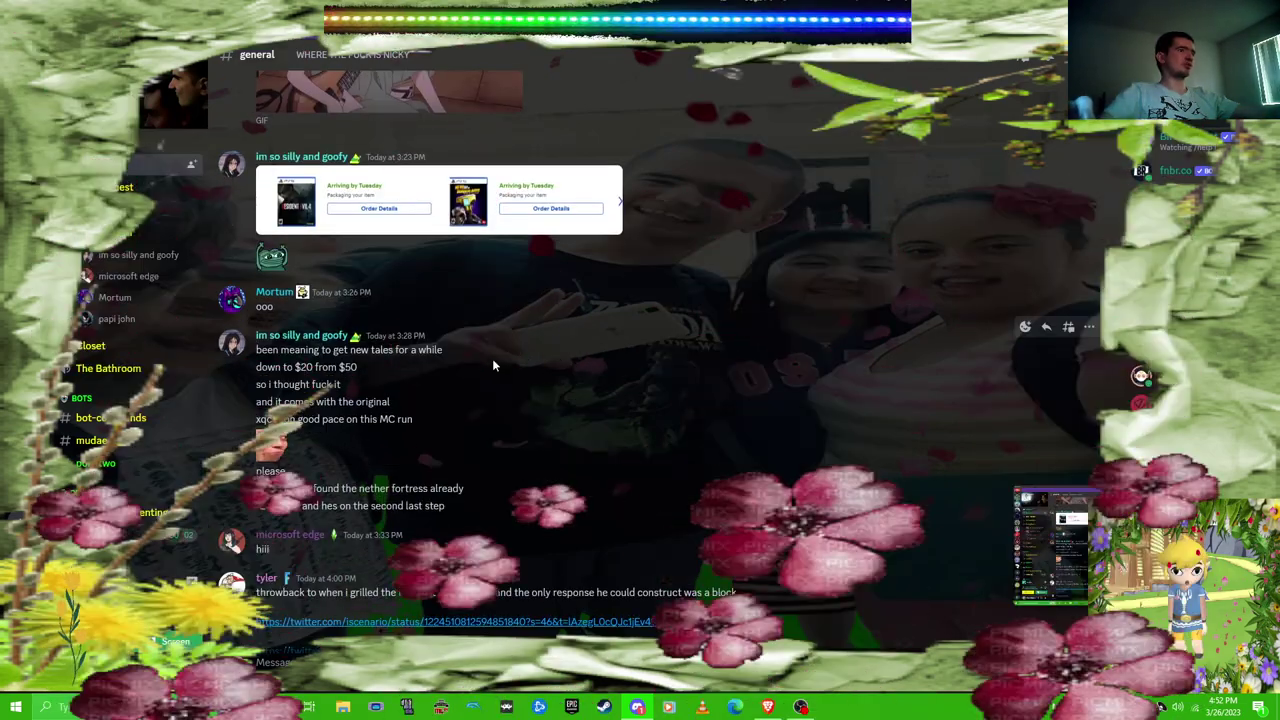
{"action": "scroll", "coordinate": [491, 365], "scroll_direction": "down", "scroll_amount": 2}
{"action": "scroll", "coordinate": [491, 365], "scroll_direction": "down", "scroll_amount": 2}
{"action": "scroll", "coordinate": [493, 366], "scroll_direction": "down", "scroll_amount": 3}
{"action": "scroll", "coordinate": [496, 368], "scroll_direction": "down", "scroll_amount": 2}
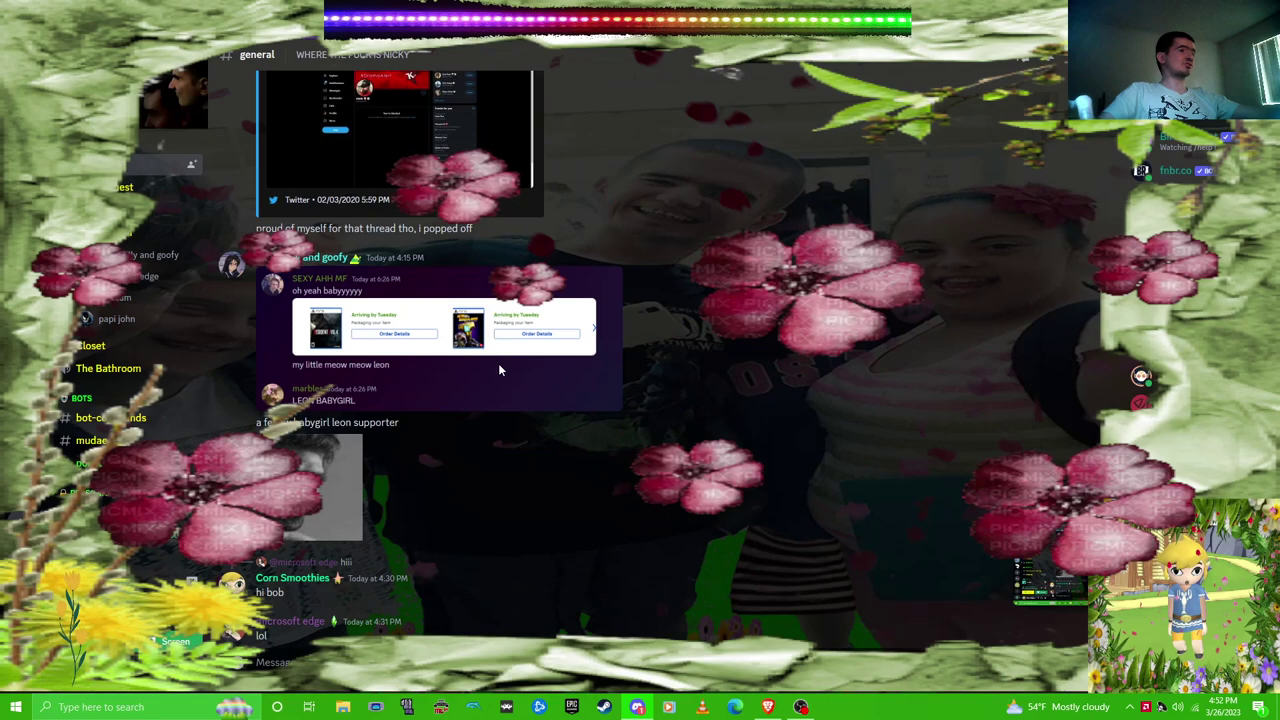
{"action": "scroll", "coordinate": [498, 370], "scroll_direction": "down", "scroll_amount": 2}
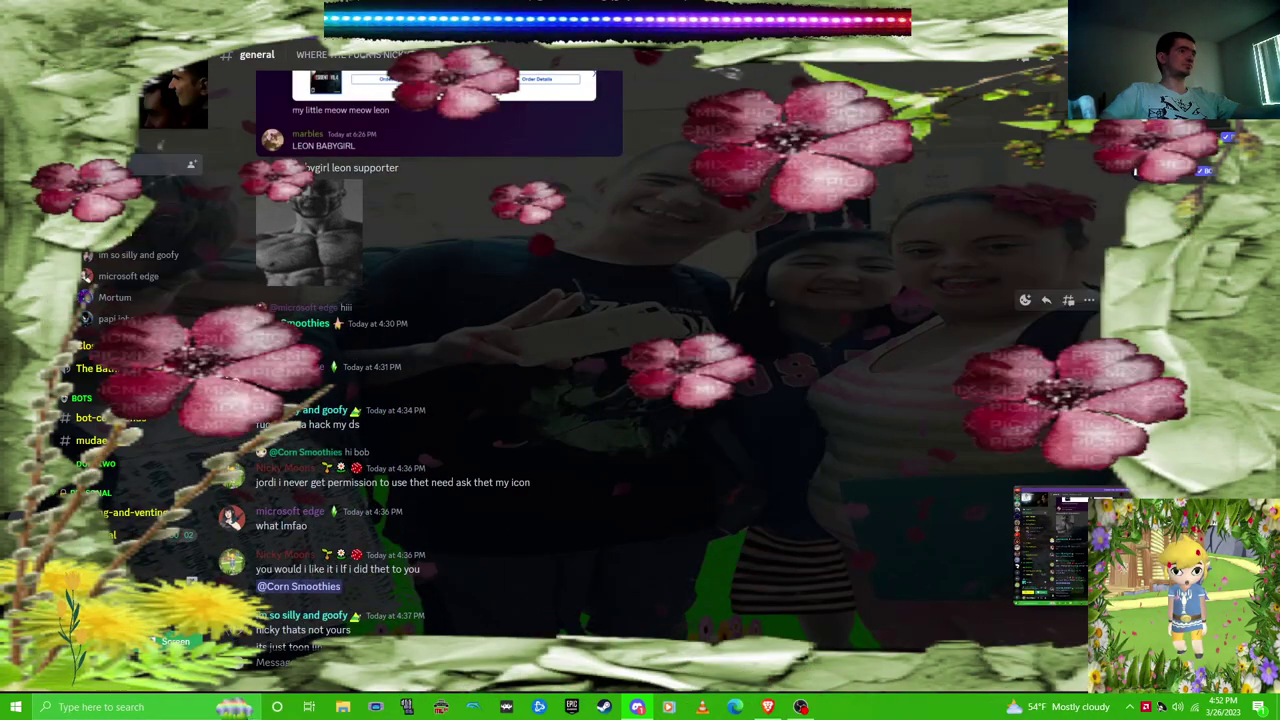
{"action": "left_click", "coordinate": [293, 324]}
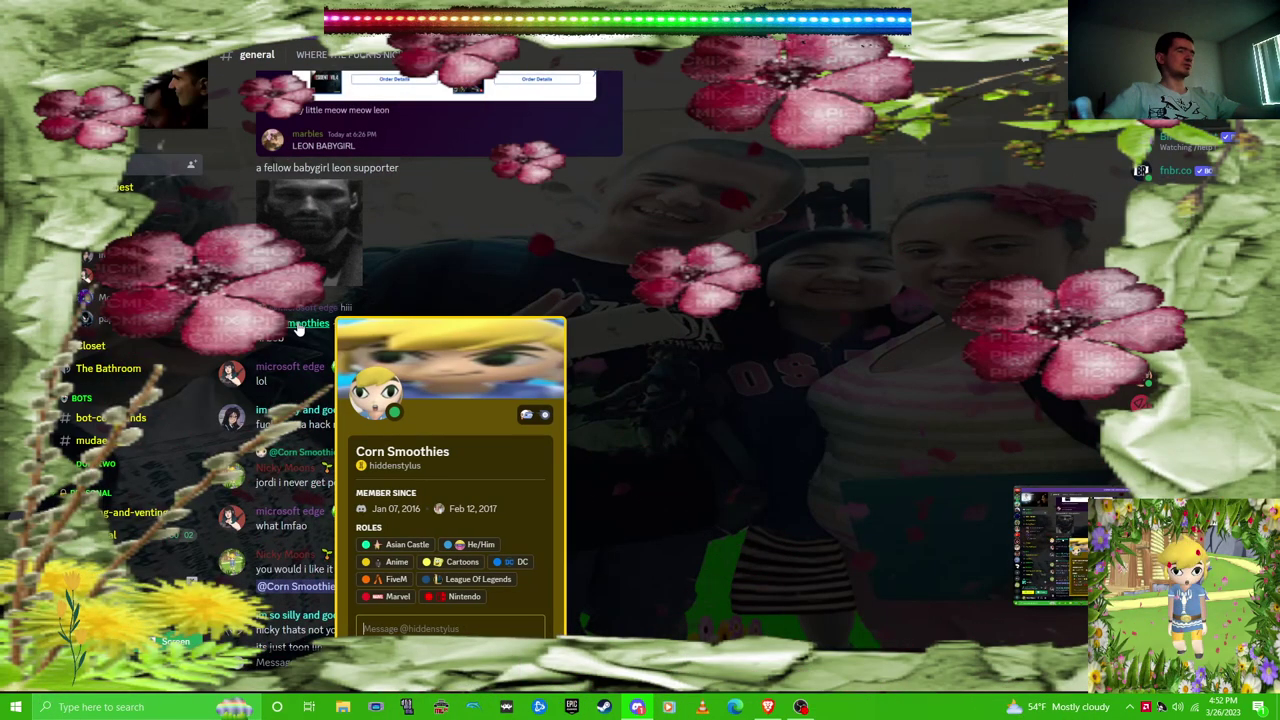
{"action": "left_click", "coordinate": [659, 283]}
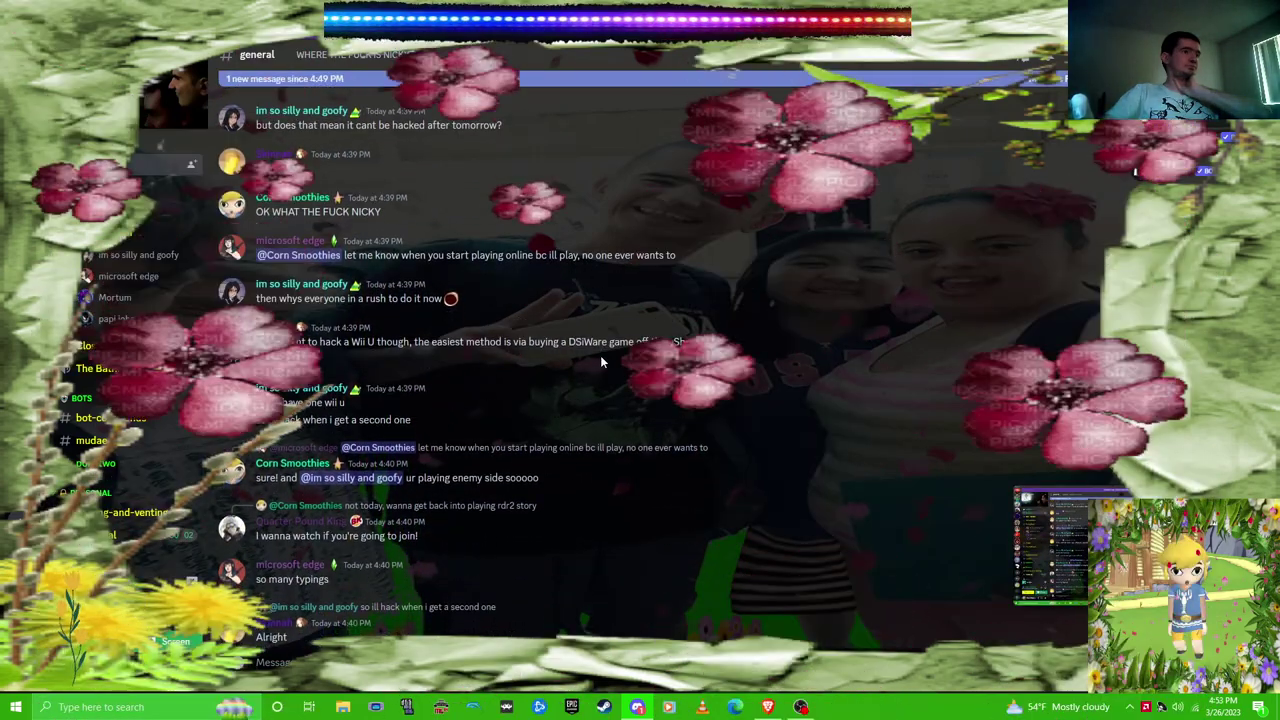
{"action": "scroll", "coordinate": [600, 360], "scroll_direction": "down", "scroll_amount": 1}
{"action": "scroll", "coordinate": [600, 360], "scroll_direction": "down", "scroll_amount": 1}
{"action": "scroll", "coordinate": [600, 360], "scroll_direction": "down", "scroll_amount": 1}
{"action": "scroll", "coordinate": [602, 360], "scroll_direction": "down", "scroll_amount": 1}
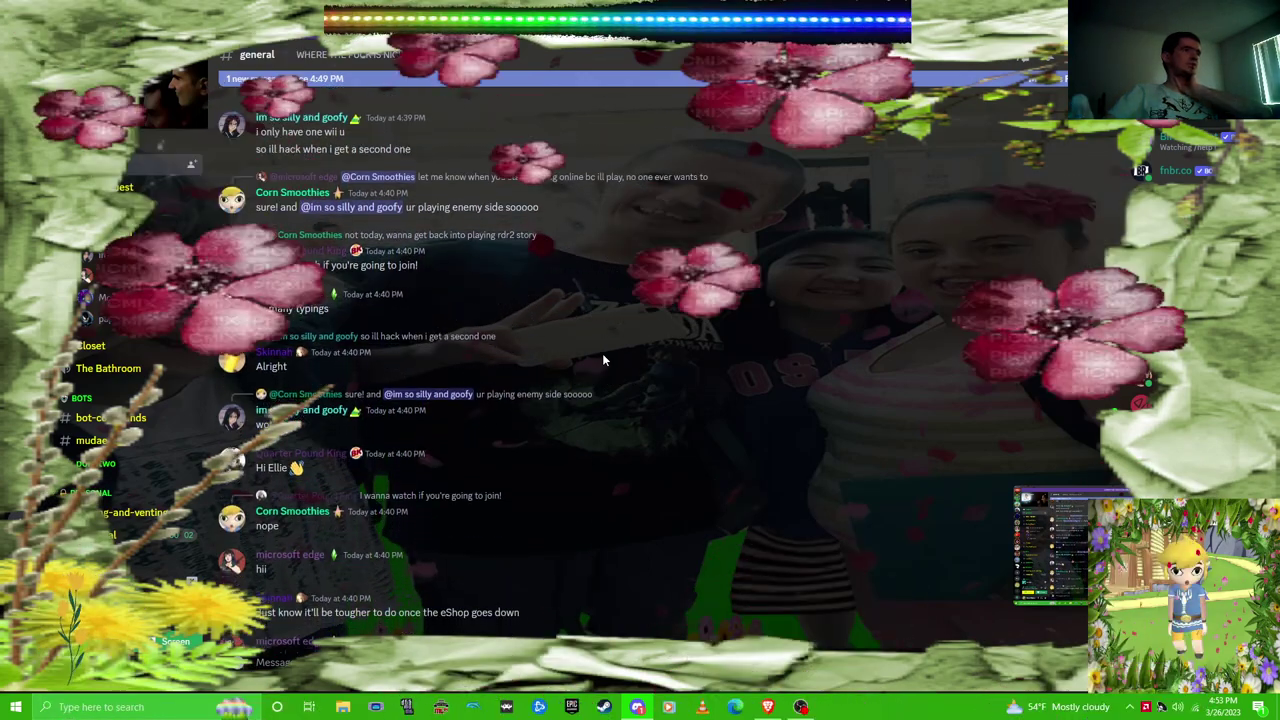
{"action": "scroll", "coordinate": [603, 358], "scroll_direction": "down", "scroll_amount": 1}
{"action": "scroll", "coordinate": [603, 358], "scroll_direction": "down", "scroll_amount": 1}
{"action": "scroll", "coordinate": [603, 358], "scroll_direction": "down", "scroll_amount": 1}
{"action": "scroll", "coordinate": [603, 358], "scroll_direction": "down", "scroll_amount": 1}
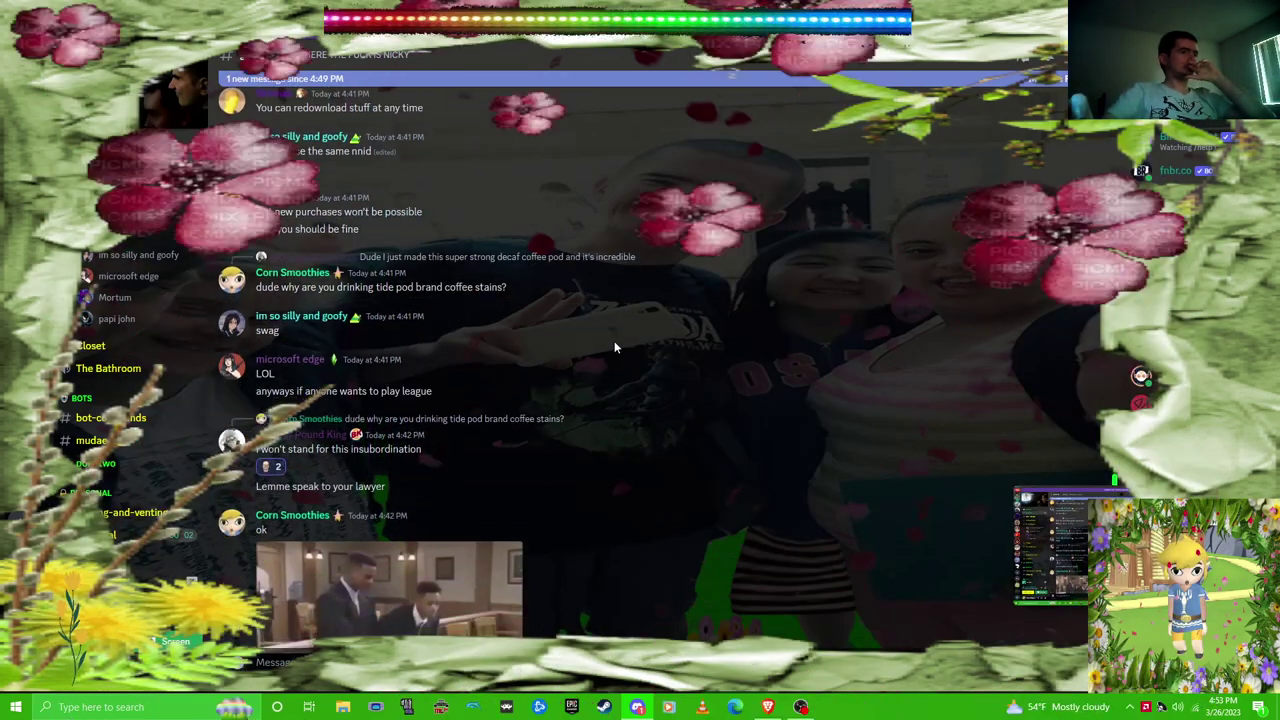
{"action": "scroll", "coordinate": [614, 347], "scroll_direction": "down", "scroll_amount": 1}
{"action": "scroll", "coordinate": [614, 347], "scroll_direction": "down", "scroll_amount": 1}
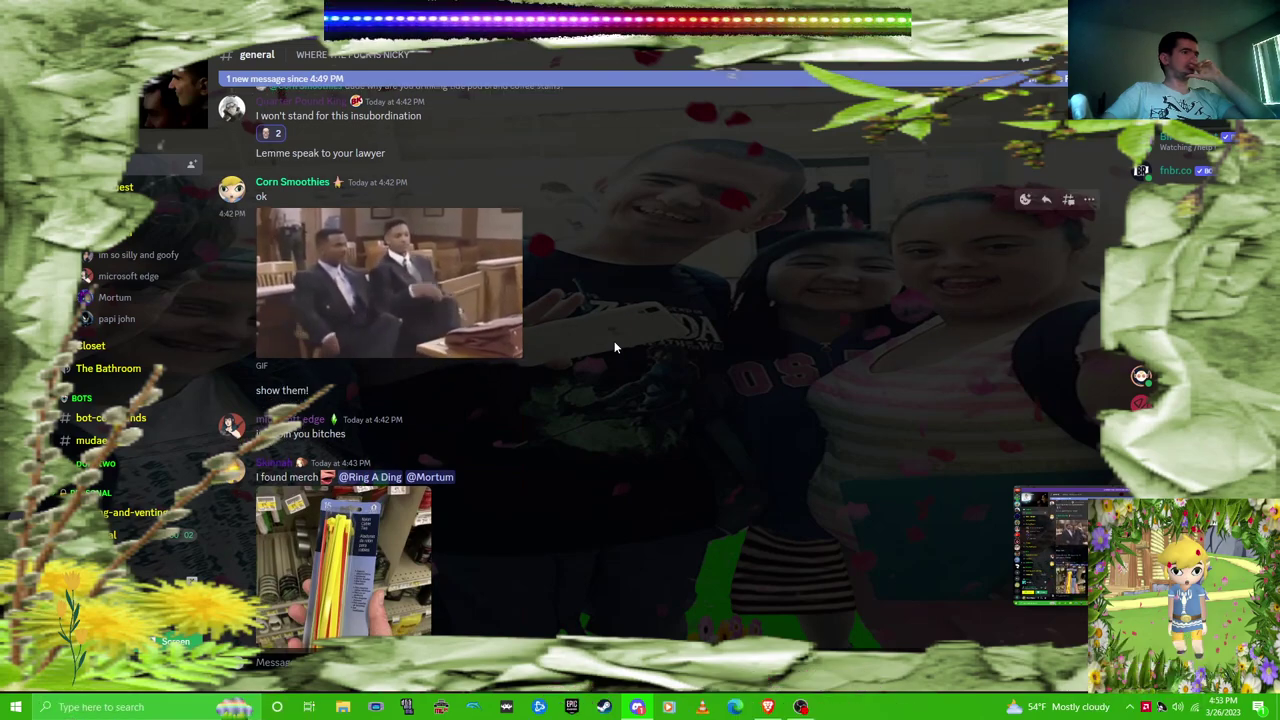
{"action": "scroll", "coordinate": [614, 347], "scroll_direction": "down", "scroll_amount": 1}
{"action": "scroll", "coordinate": [614, 347], "scroll_direction": "down", "scroll_amount": 1}
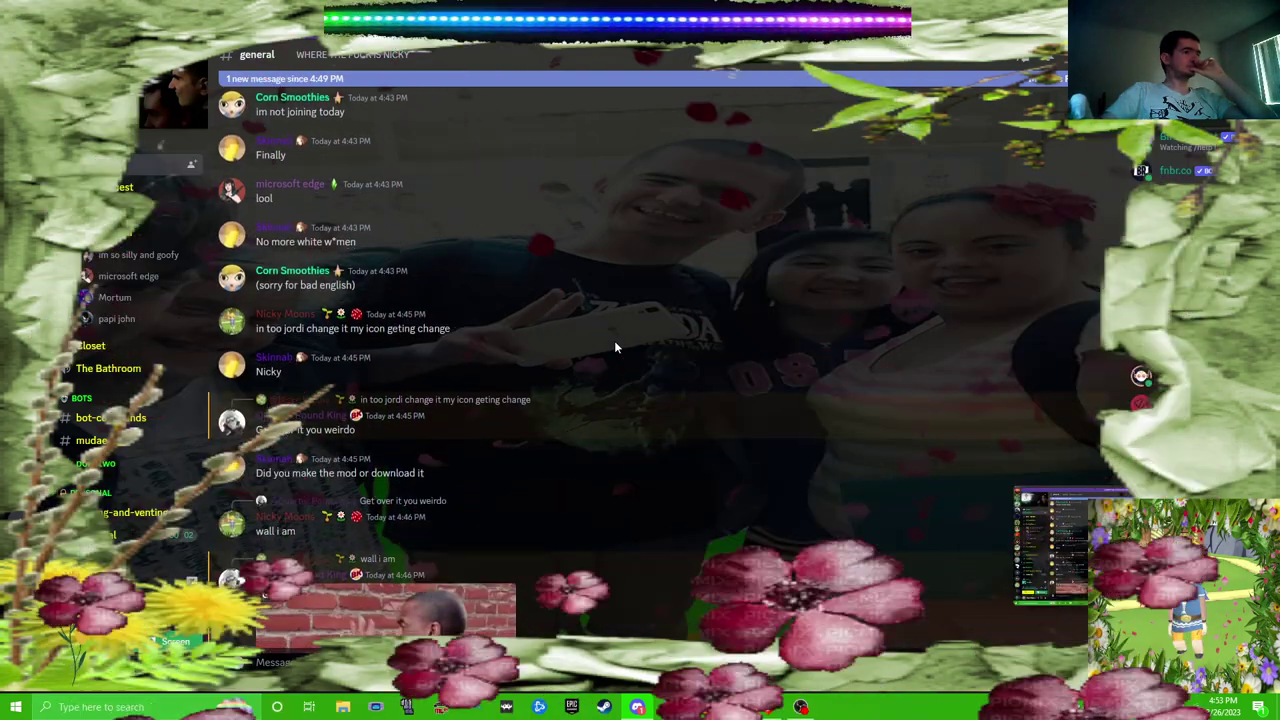
{"action": "scroll", "coordinate": [614, 347], "scroll_direction": "down", "scroll_amount": 2}
{"action": "scroll", "coordinate": [614, 347], "scroll_direction": "down", "scroll_amount": 1}
{"action": "scroll", "coordinate": [614, 347], "scroll_direction": "down", "scroll_amount": 1}
{"action": "scroll", "coordinate": [614, 347], "scroll_direction": "down", "scroll_amount": 1}
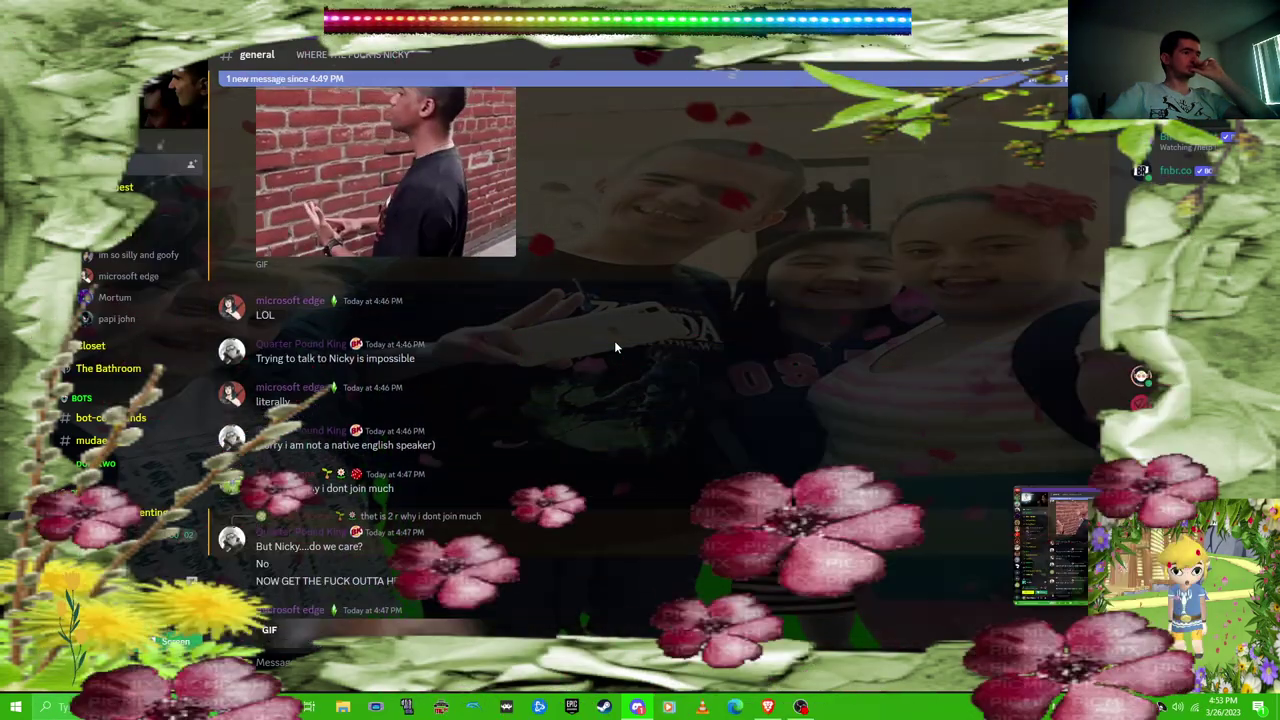
{"action": "scroll", "coordinate": [614, 347], "scroll_direction": "down", "scroll_amount": 1}
{"action": "scroll", "coordinate": [614, 347], "scroll_direction": "down", "scroll_amount": 1}
{"action": "scroll", "coordinate": [614, 347], "scroll_direction": "down", "scroll_amount": 1}
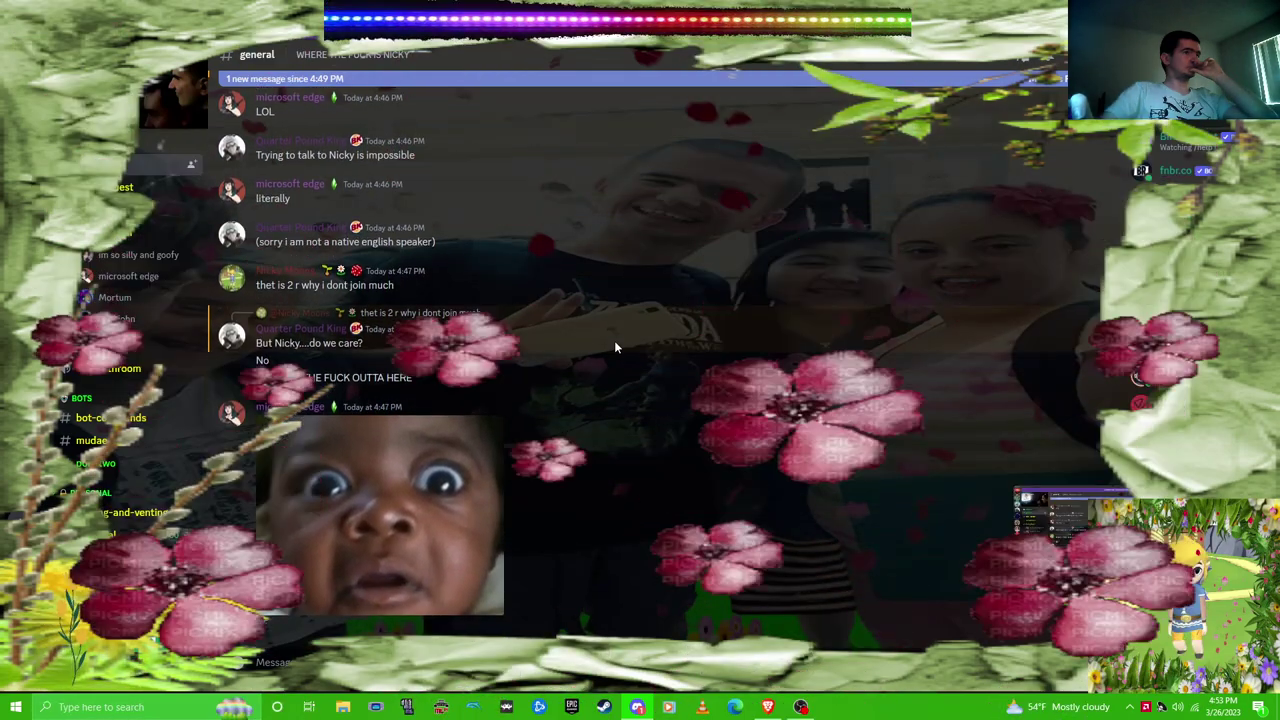
{"action": "scroll", "coordinate": [614, 347], "scroll_direction": "down", "scroll_amount": 1}
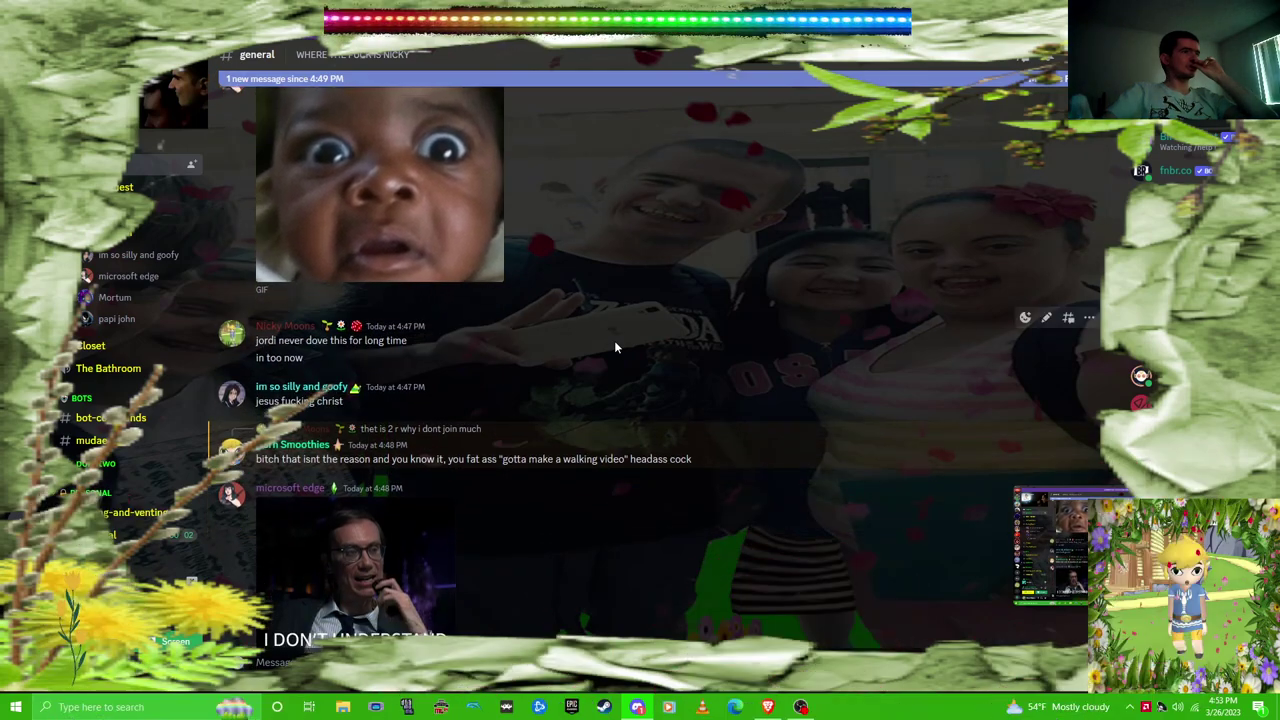
{"action": "mouse_move", "coordinate": [603, 385]}
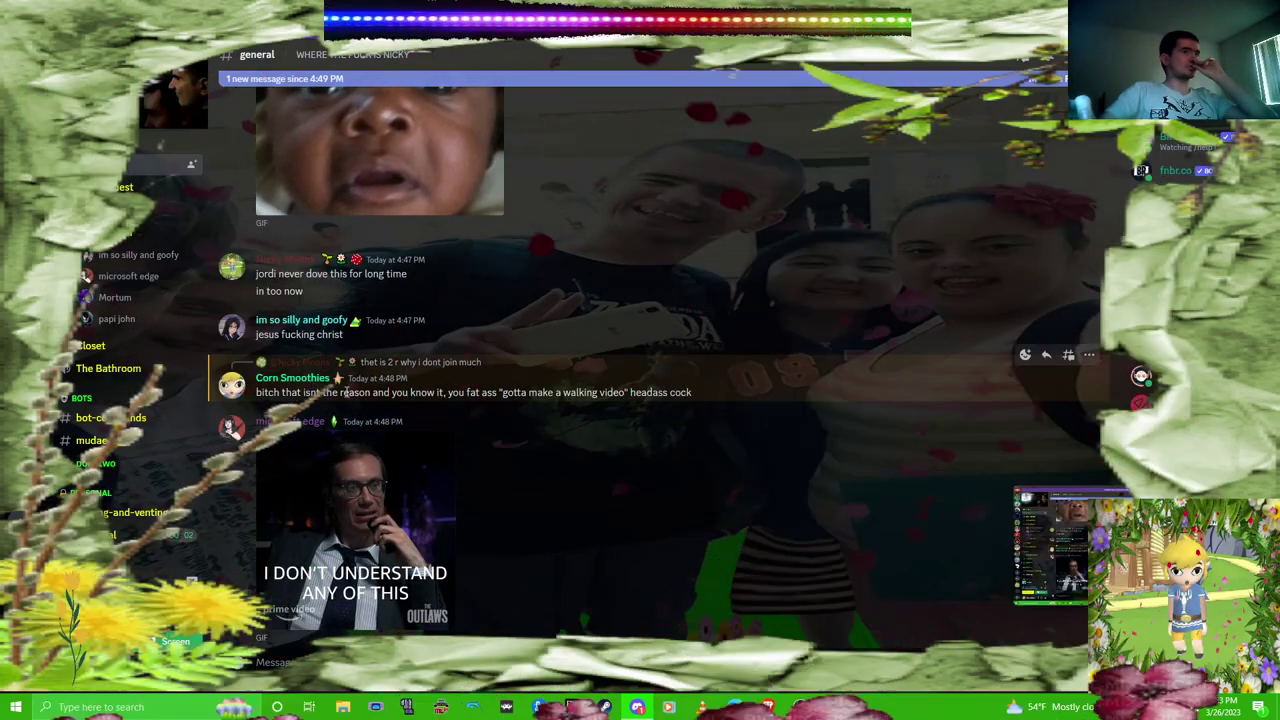
{"action": "scroll", "coordinate": [759, 366], "scroll_direction": "down", "scroll_amount": 2}
{"action": "scroll", "coordinate": [759, 364], "scroll_direction": "down", "scroll_amount": 2}
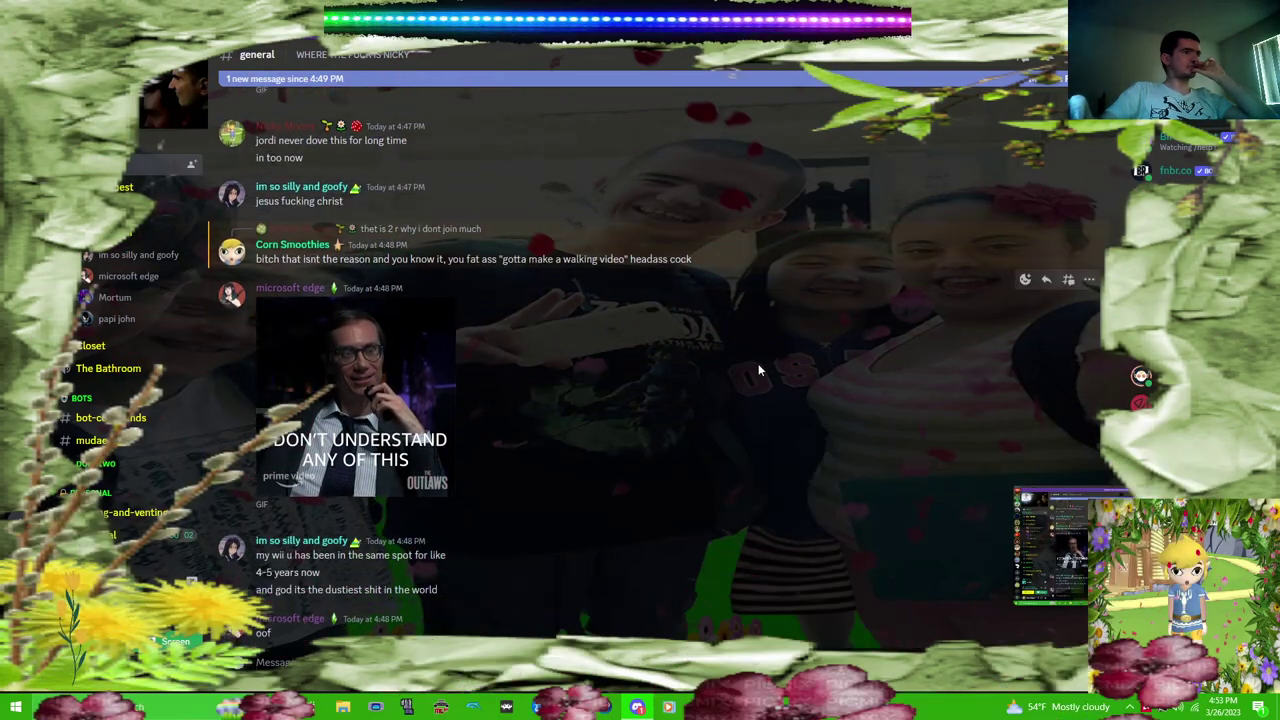
{"action": "scroll", "coordinate": [758, 370], "scroll_direction": "down", "scroll_amount": 2}
{"action": "scroll", "coordinate": [758, 370], "scroll_direction": "down", "scroll_amount": 2}
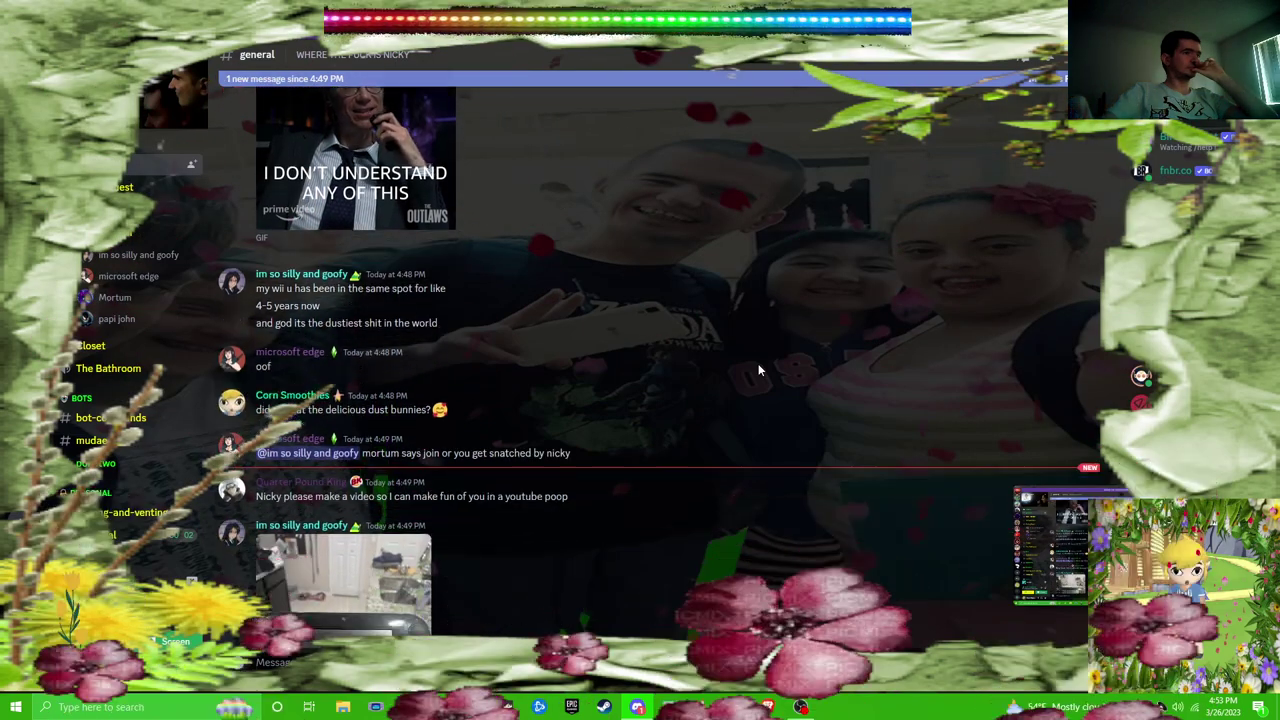
{"action": "scroll", "coordinate": [758, 370], "scroll_direction": "down", "scroll_amount": 2}
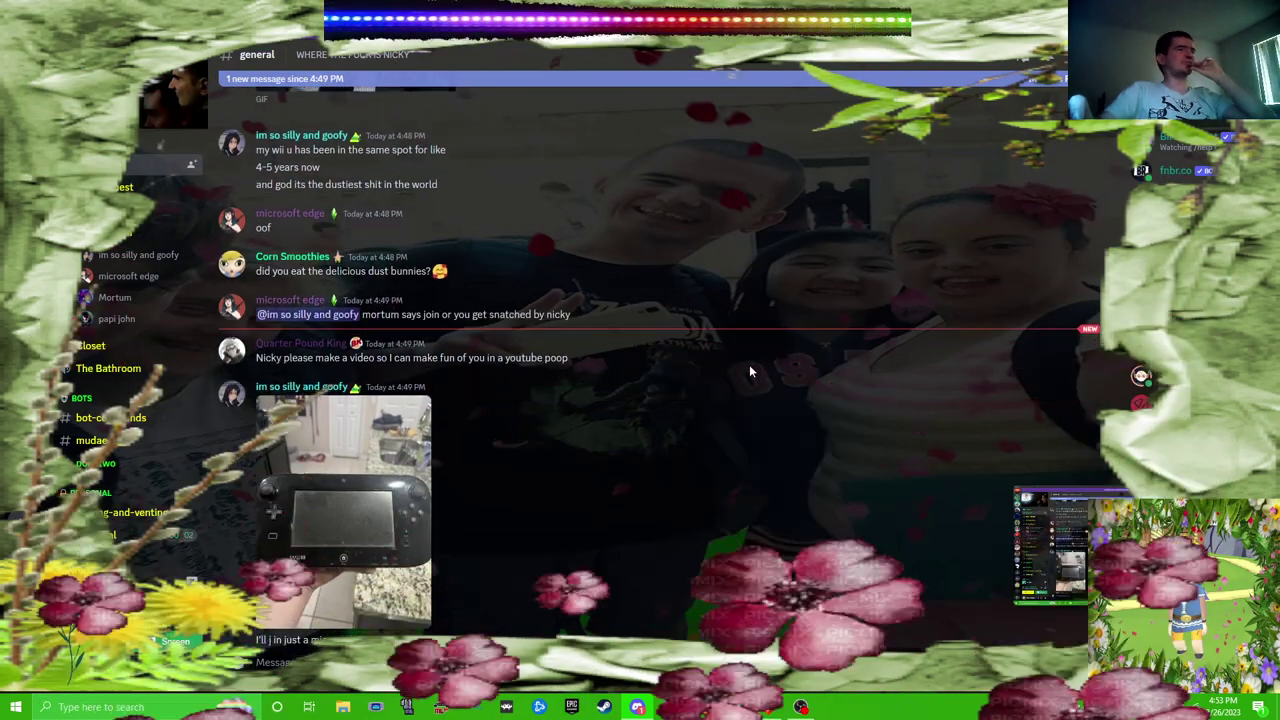